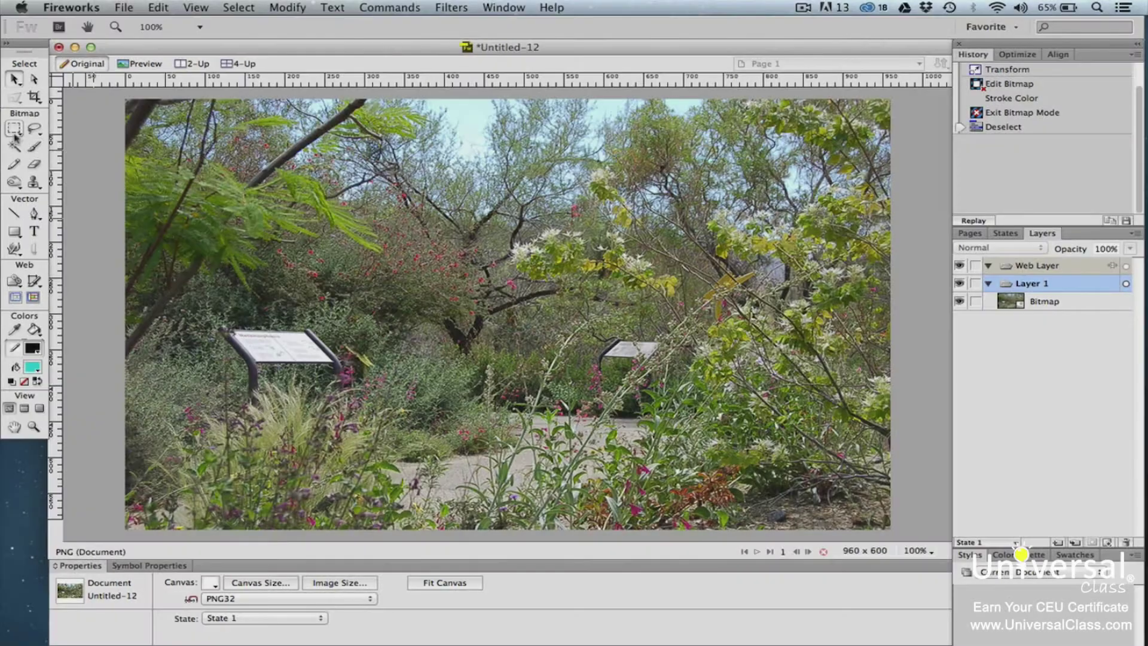
Try the rectangular Marquee, return to the Pointer tool and deselect to show document properties
{"action": "left_click", "coordinate": [14, 128]}
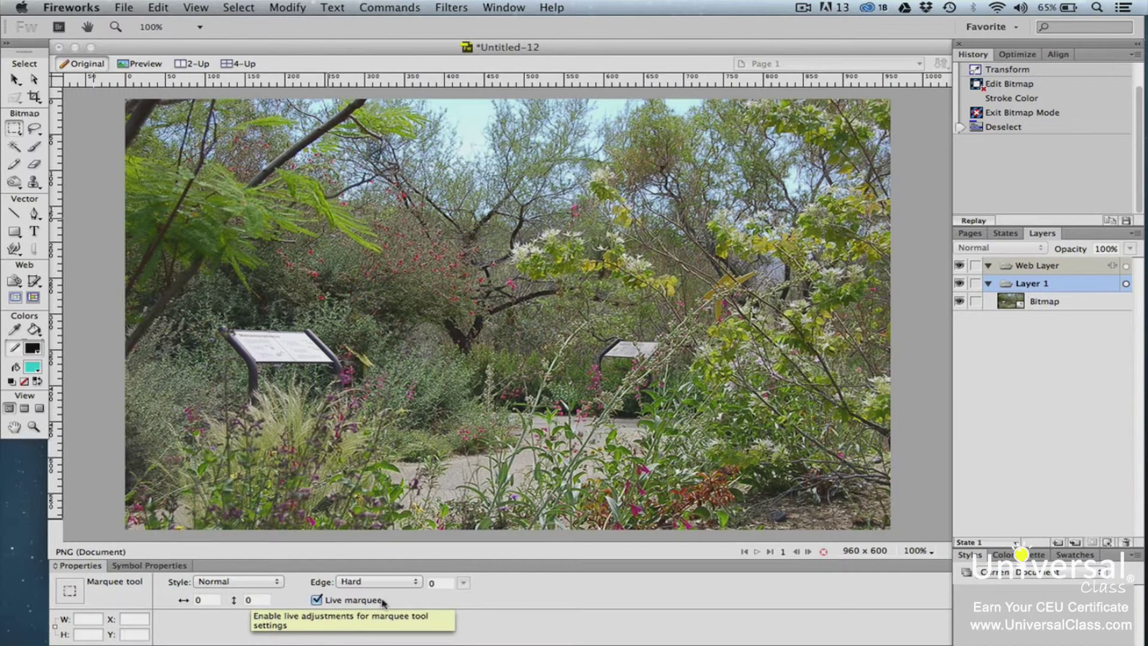
{"action": "key", "text": "v"}
{"action": "left_click", "coordinate": [79, 160]}
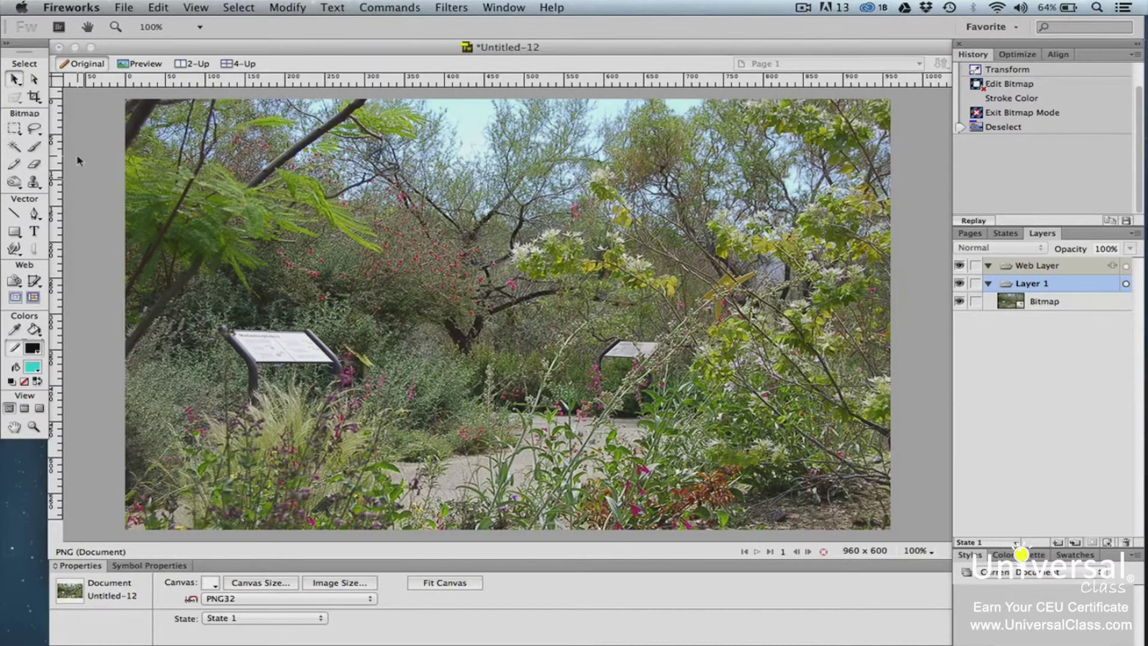
Magic Wand-select the white left sign, raising Tolerance from 32 to 100
{"action": "left_click", "coordinate": [14, 146]}
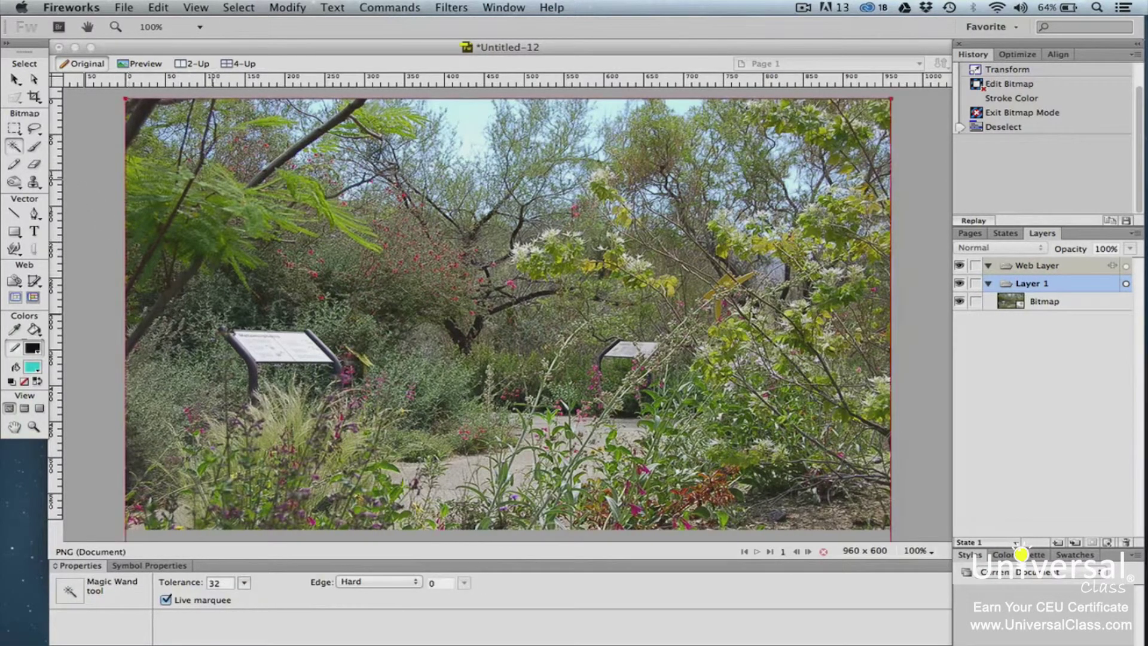
{"action": "left_click", "coordinate": [261, 341]}
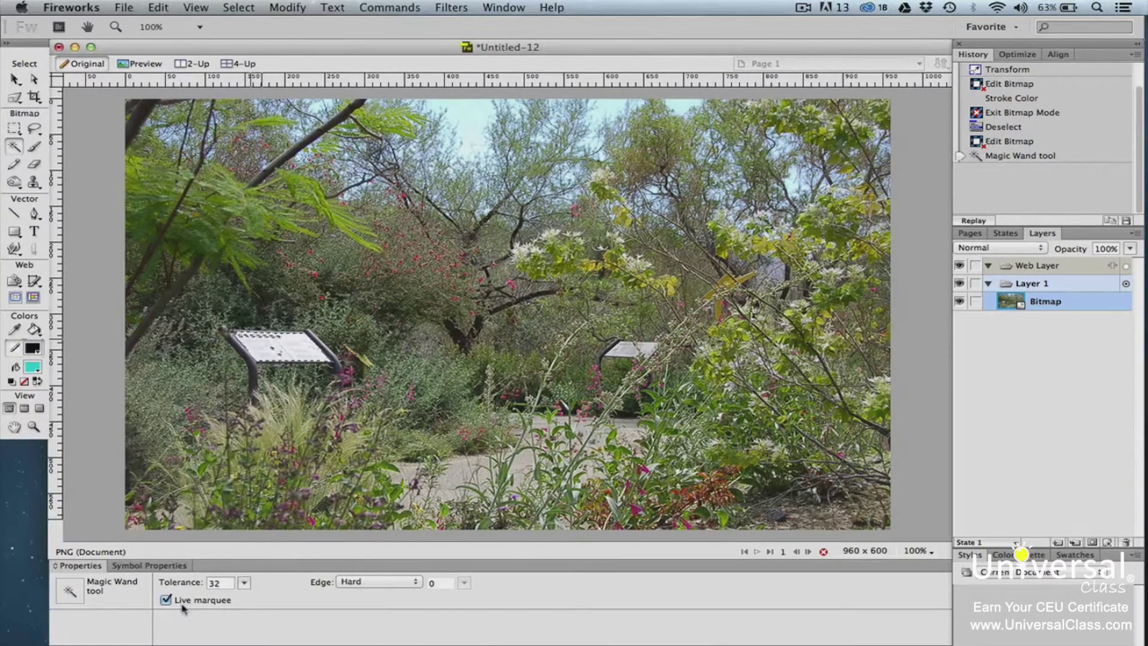
{"action": "left_click_drag", "start_coordinate": [222, 583], "coordinate": [200, 582]}
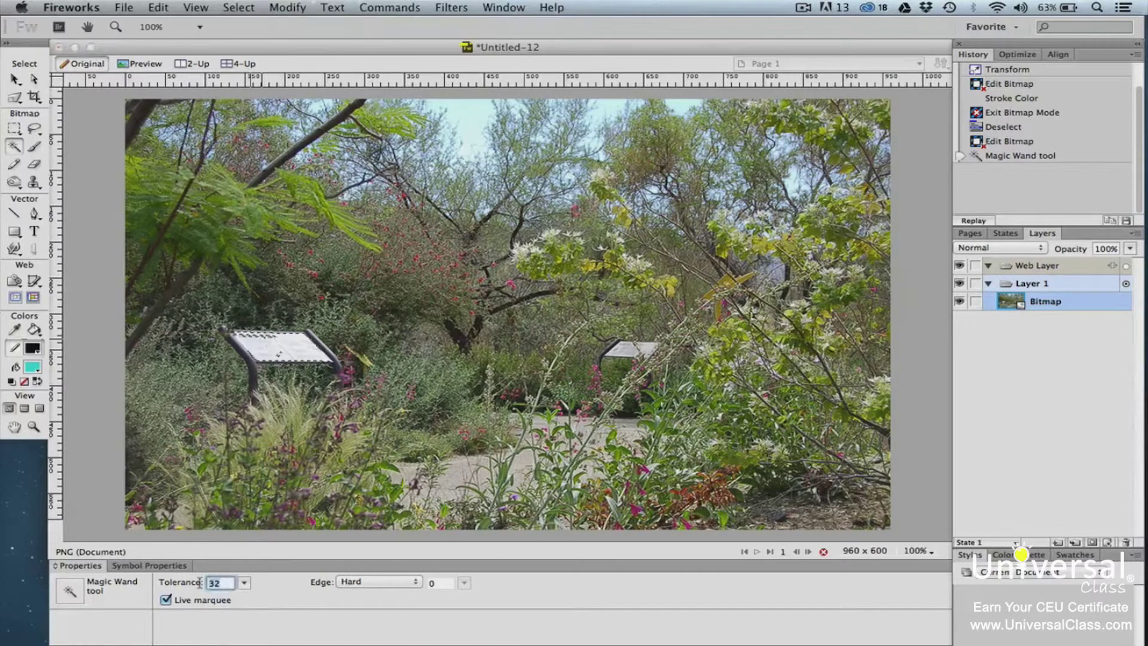
{"action": "type", "text": "100"}
{"action": "key", "text": "Return"}
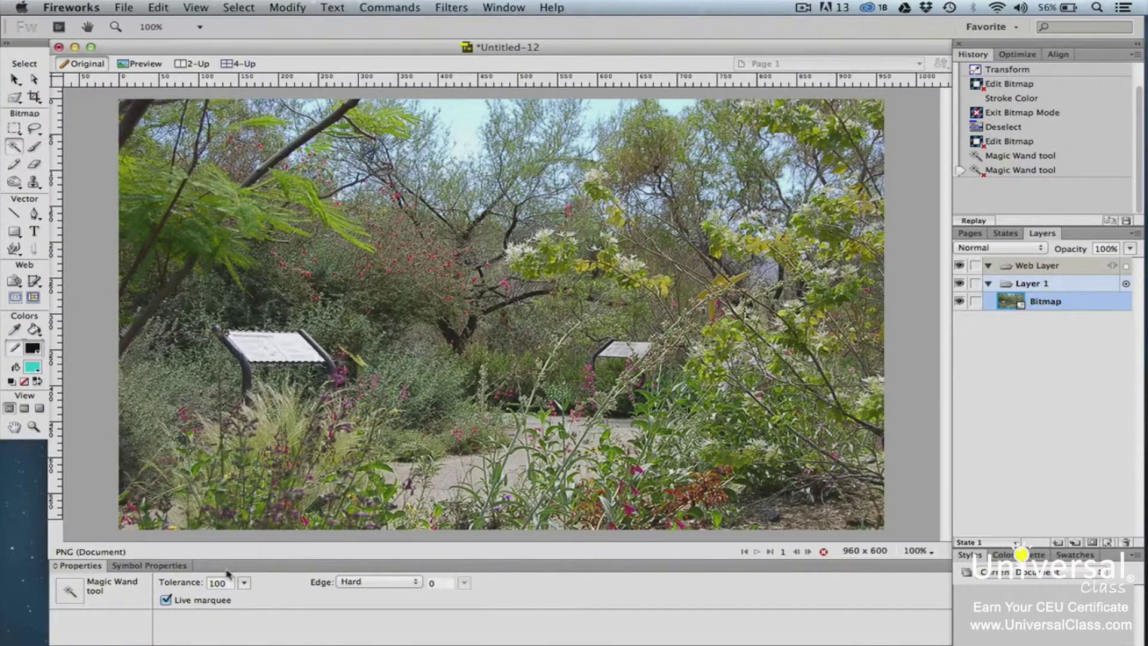
Apply Levels to the sign with input levels 42, 1.46 and 184
{"action": "left_click", "coordinate": [445, 7]}
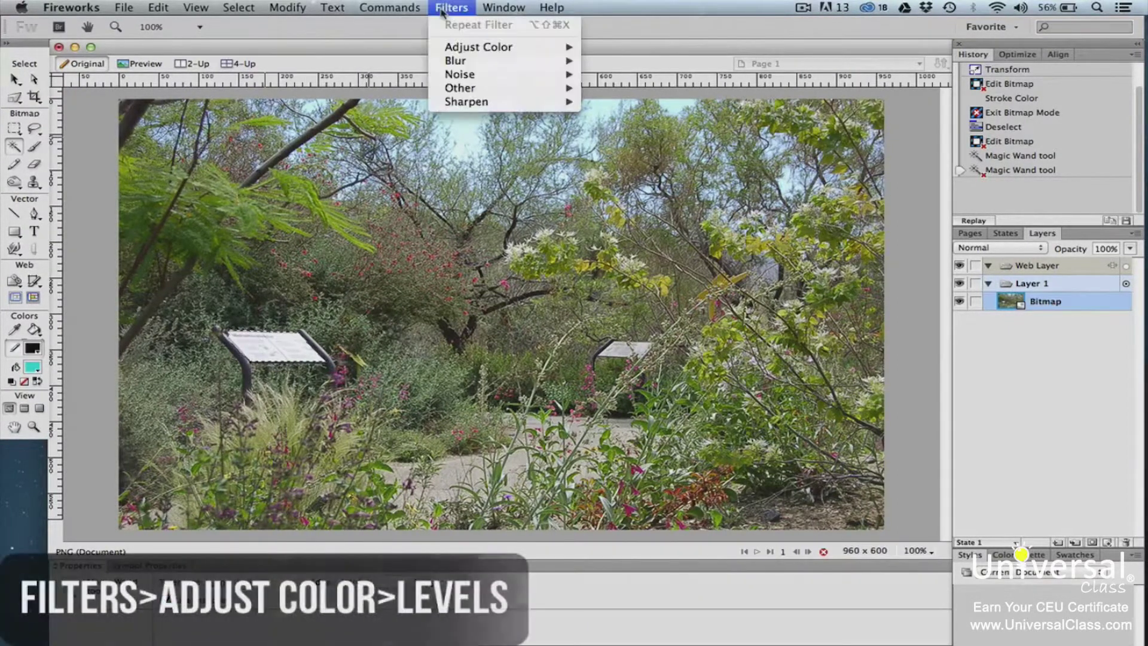
{"action": "mouse_move", "coordinate": [467, 46]}
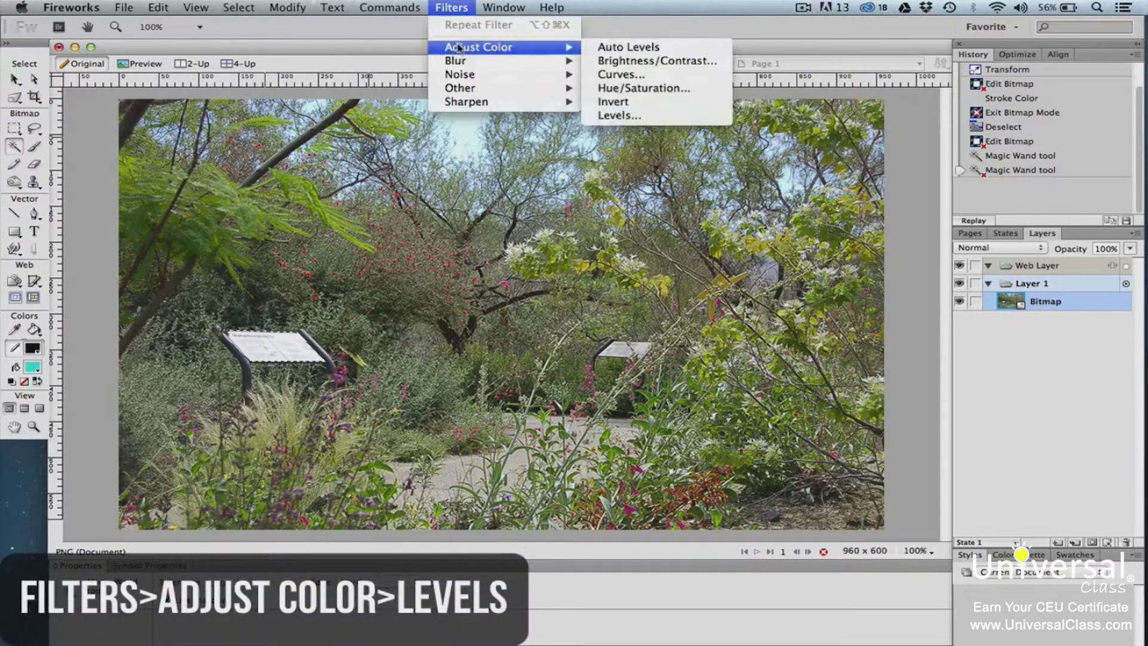
{"action": "left_click", "coordinate": [644, 116]}
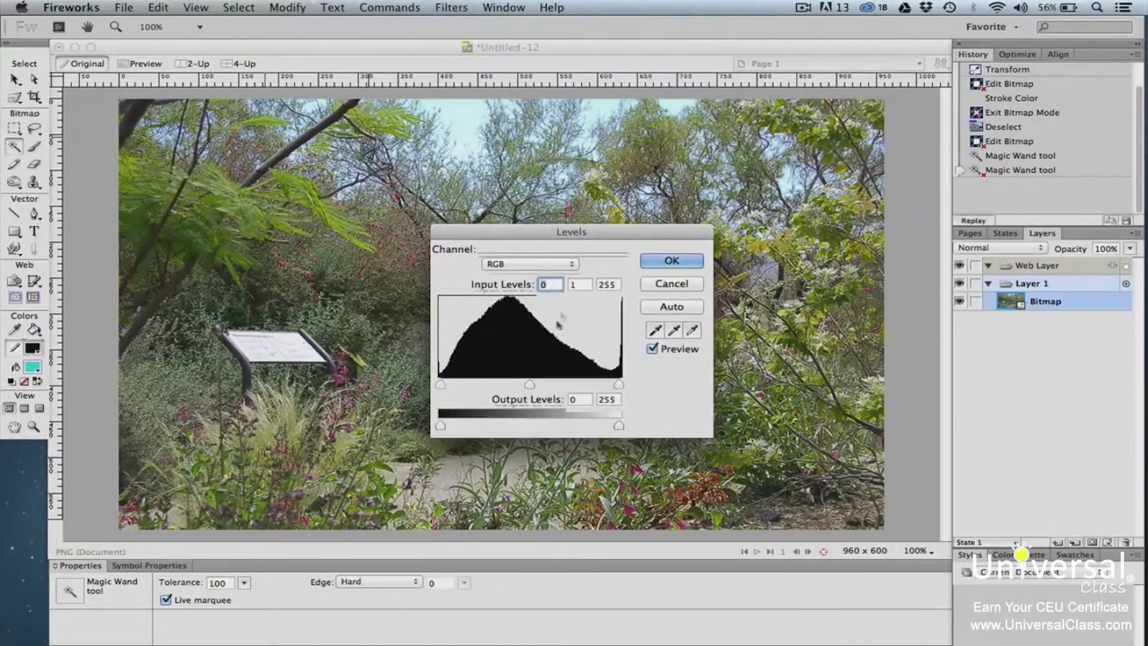
{"action": "left_click_drag", "start_coordinate": [441, 385], "coordinate": [472, 385]}
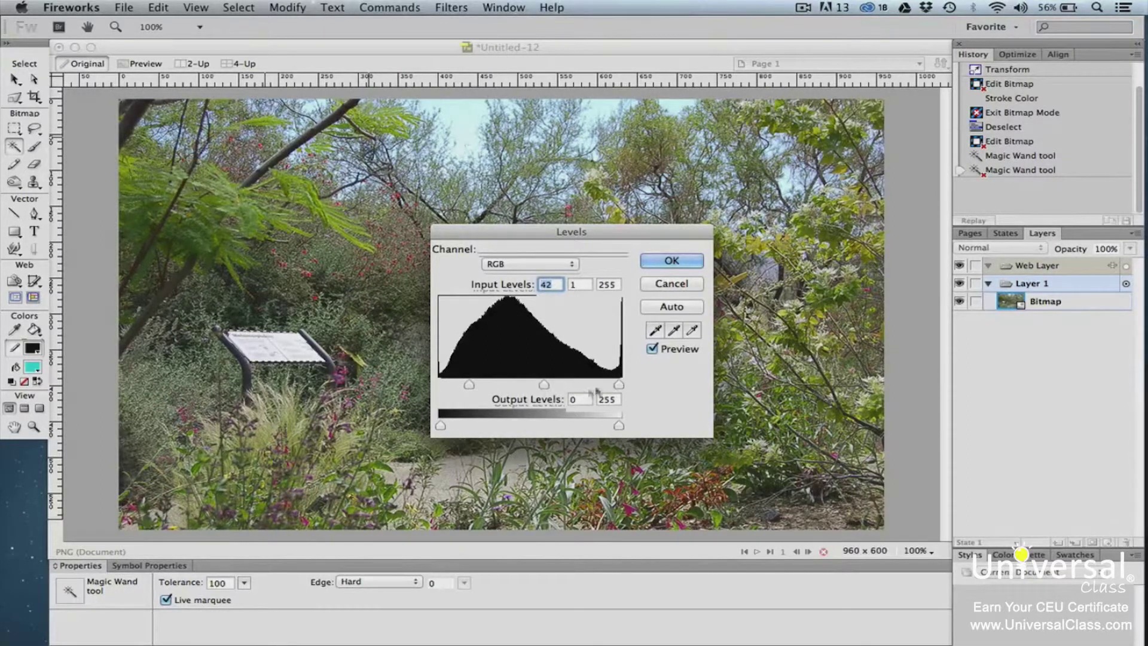
{"action": "left_click_drag", "start_coordinate": [618, 385], "coordinate": [507, 387]}
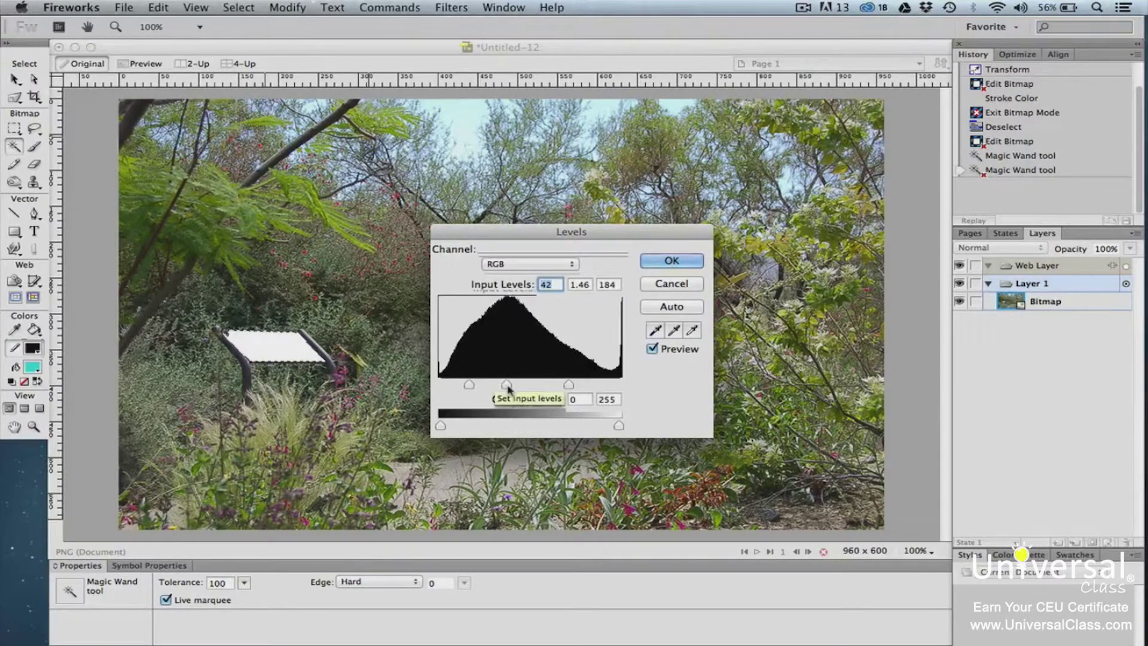
{"action": "left_click", "coordinate": [654, 262]}
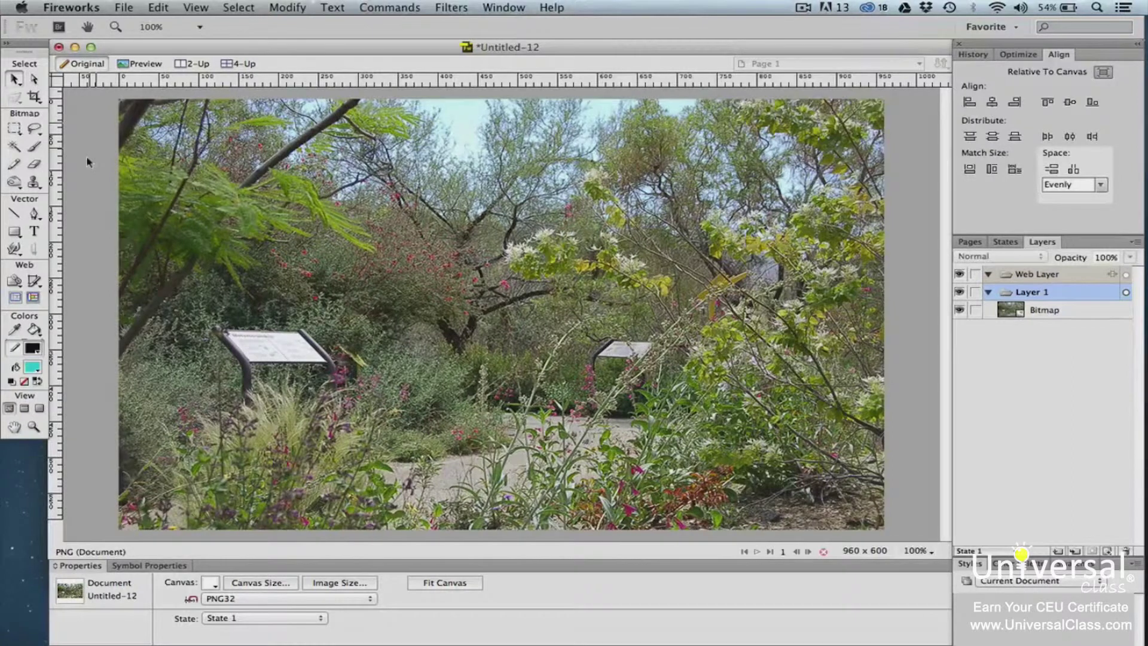
{"action": "left_click_drag", "start_coordinate": [35, 128], "coordinate": [51, 153]}
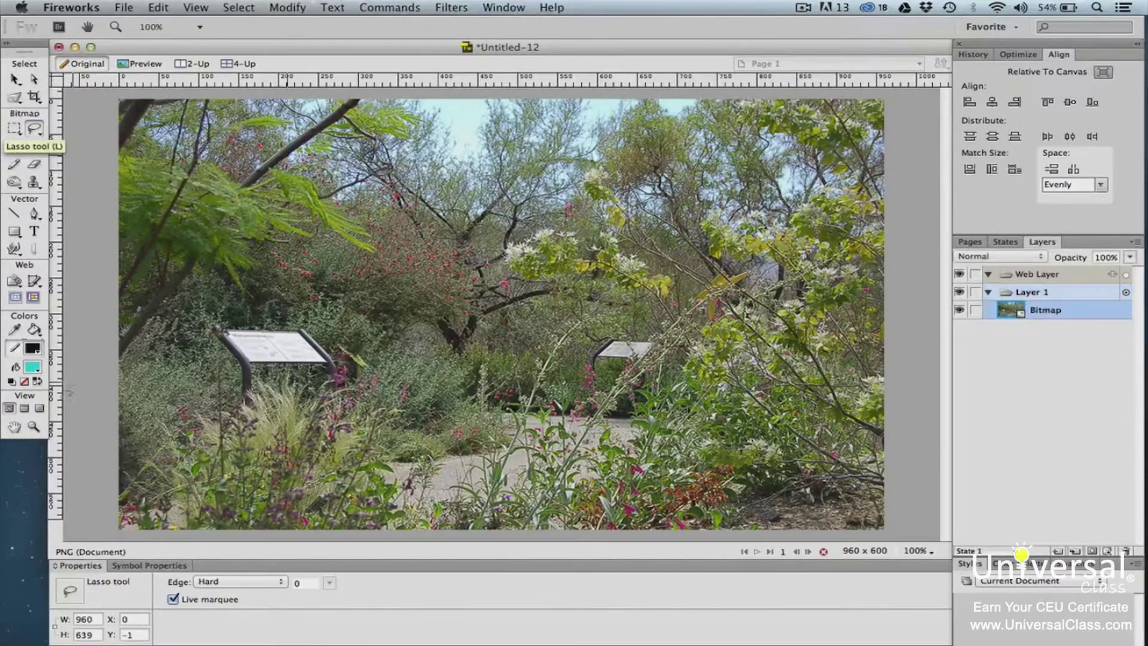
Zoom into the upper-left branch and lasso a 156 × 125 freehand selection around it
{"action": "left_click", "coordinate": [33, 427]}
{"action": "left_click_drag", "start_coordinate": [163, 101], "coordinate": [457, 214]}
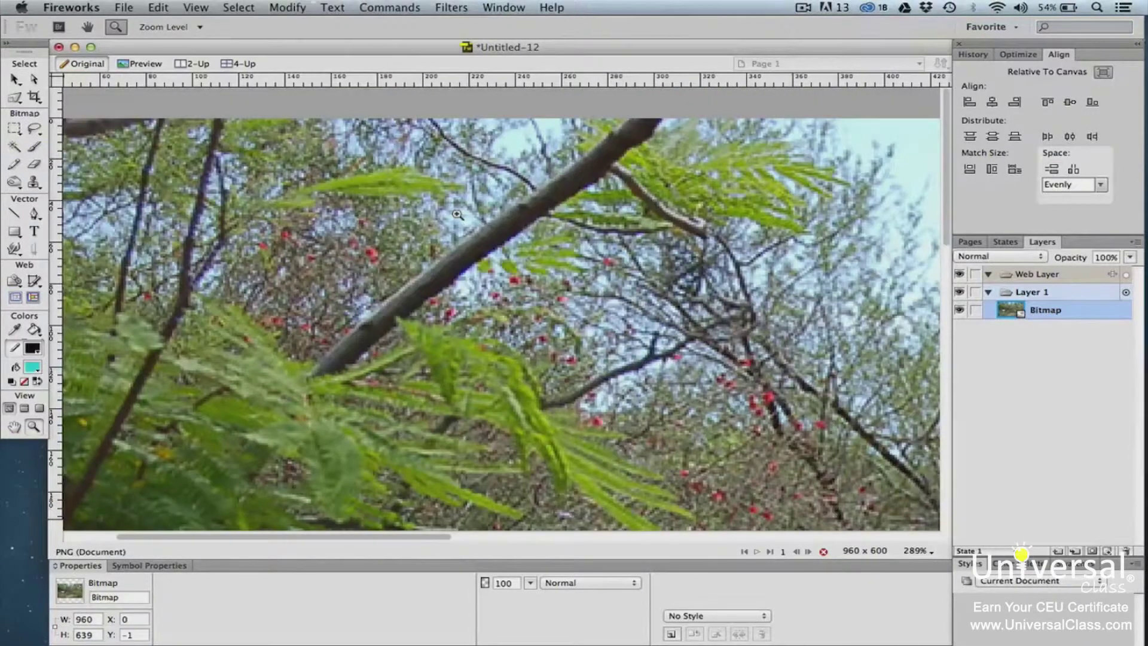
{"action": "left_click", "coordinate": [35, 127]}
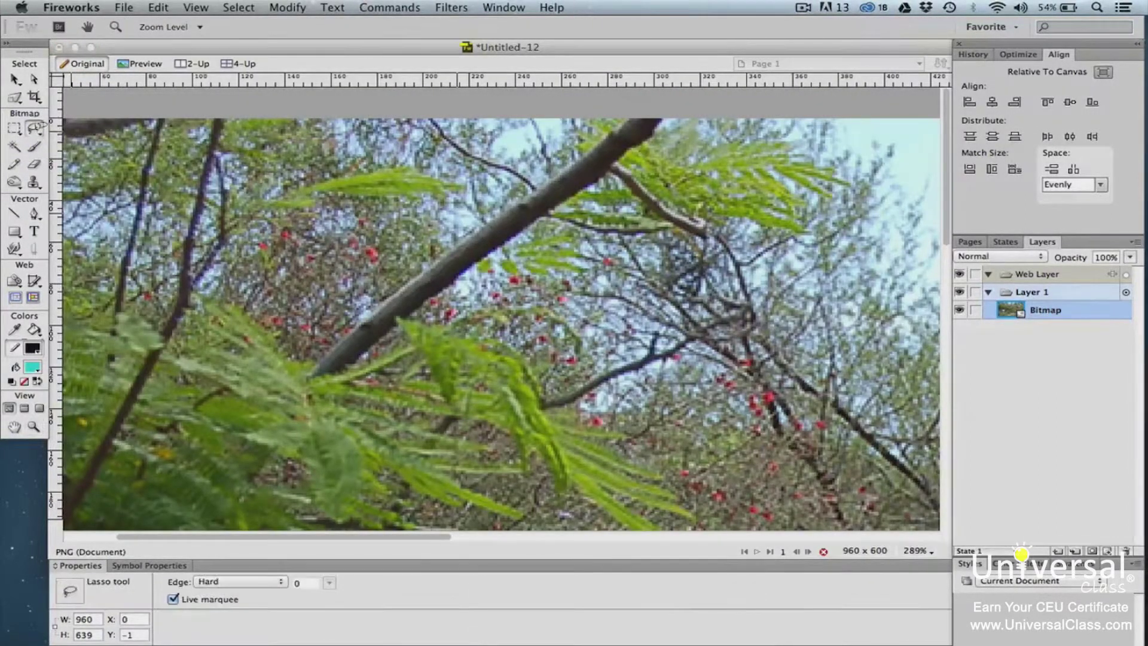
{"action": "mouse_move", "coordinate": [326, 350]}
{"action": "left_mouse_down"}
{"action": "mouse_move", "coordinate": [478, 250]}
{"action": "mouse_move", "coordinate": [478, 230]}
{"action": "mouse_move", "coordinate": [594, 151]}
{"action": "mouse_move", "coordinate": [621, 116]}
{"action": "mouse_move", "coordinate": [671, 107]}
{"action": "mouse_move", "coordinate": [562, 204]}
{"action": "mouse_move", "coordinate": [311, 372]}
{"action": "left_mouse_up"}
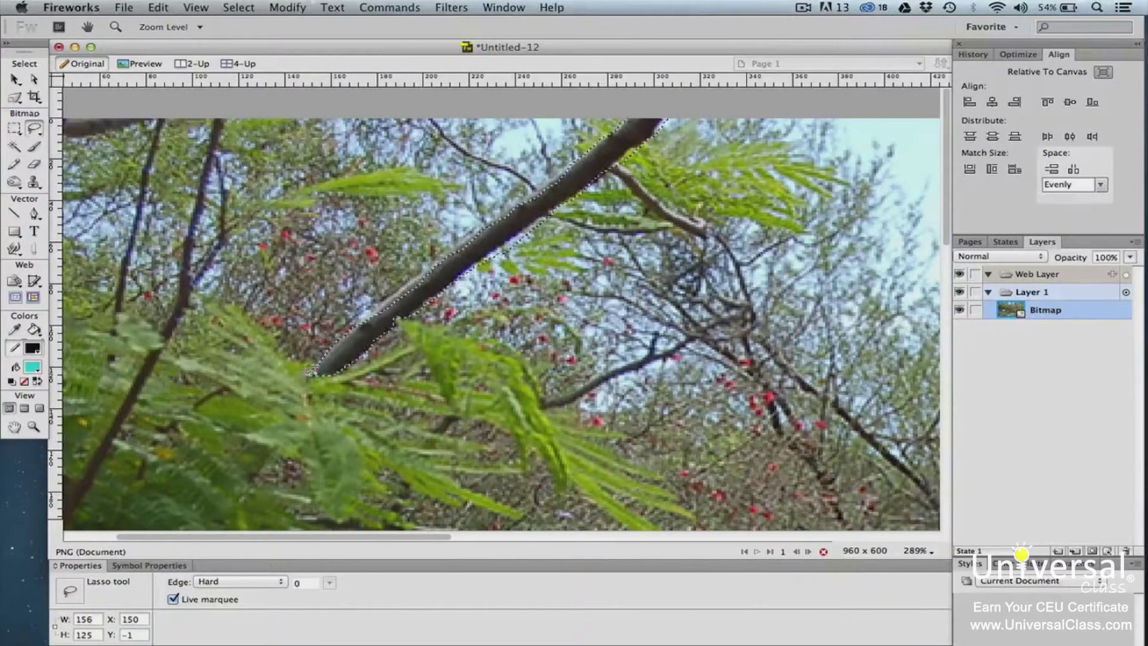
{"action": "left_click", "coordinate": [13, 80]}
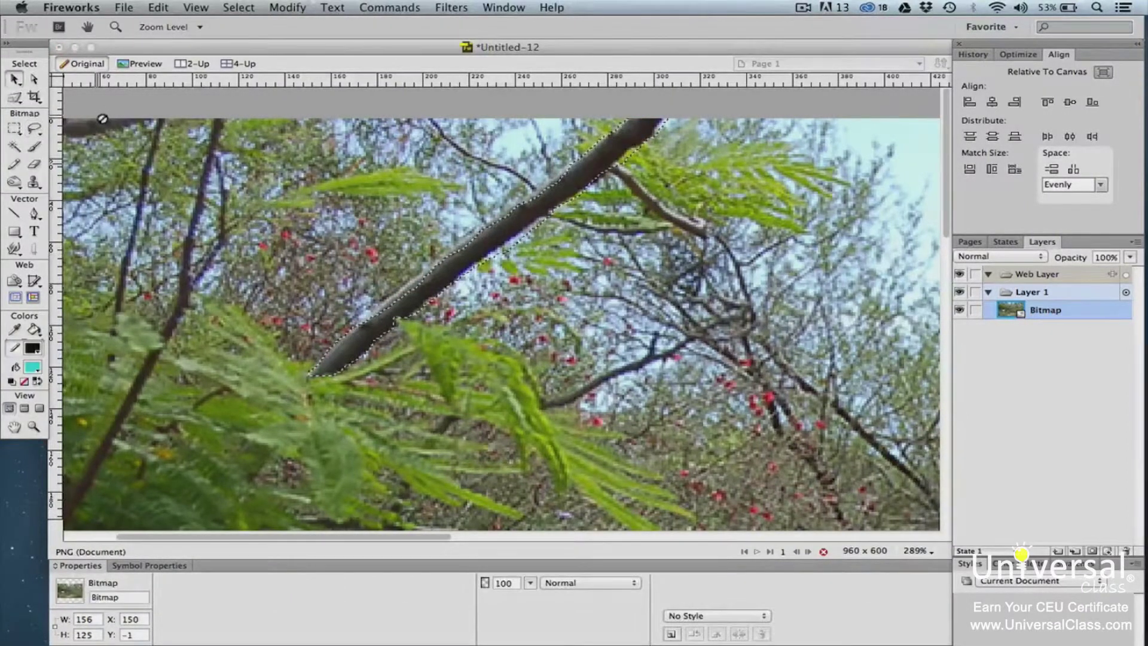
Drop the freehand selection and outline the branch with a Polygon Lasso selection instead
{"action": "key", "text": "super+d"}
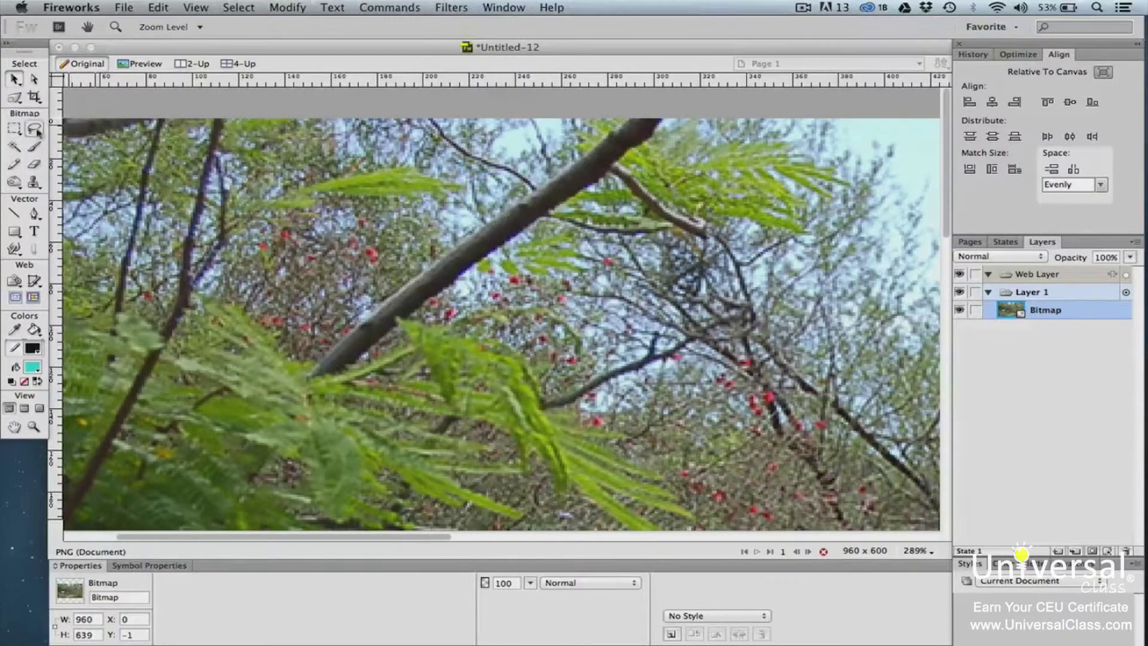
{"action": "left_click_drag", "start_coordinate": [34, 128], "coordinate": [62, 164]}
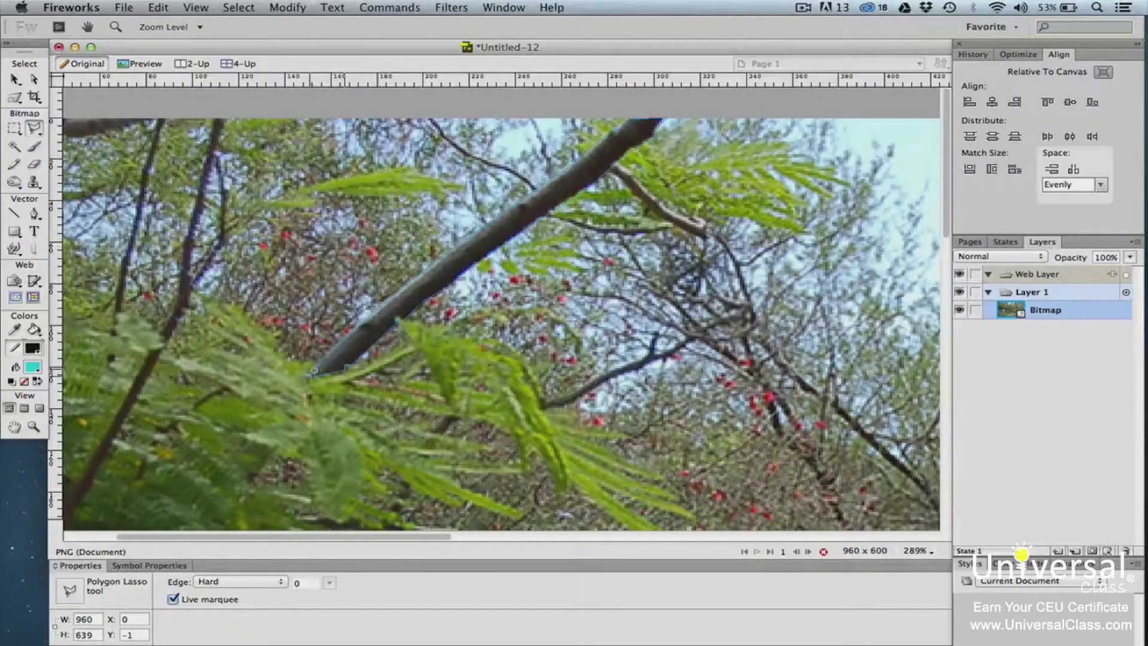
{"action": "left_click", "coordinate": [308, 376]}
{"action": "left_click", "coordinate": [315, 363]}
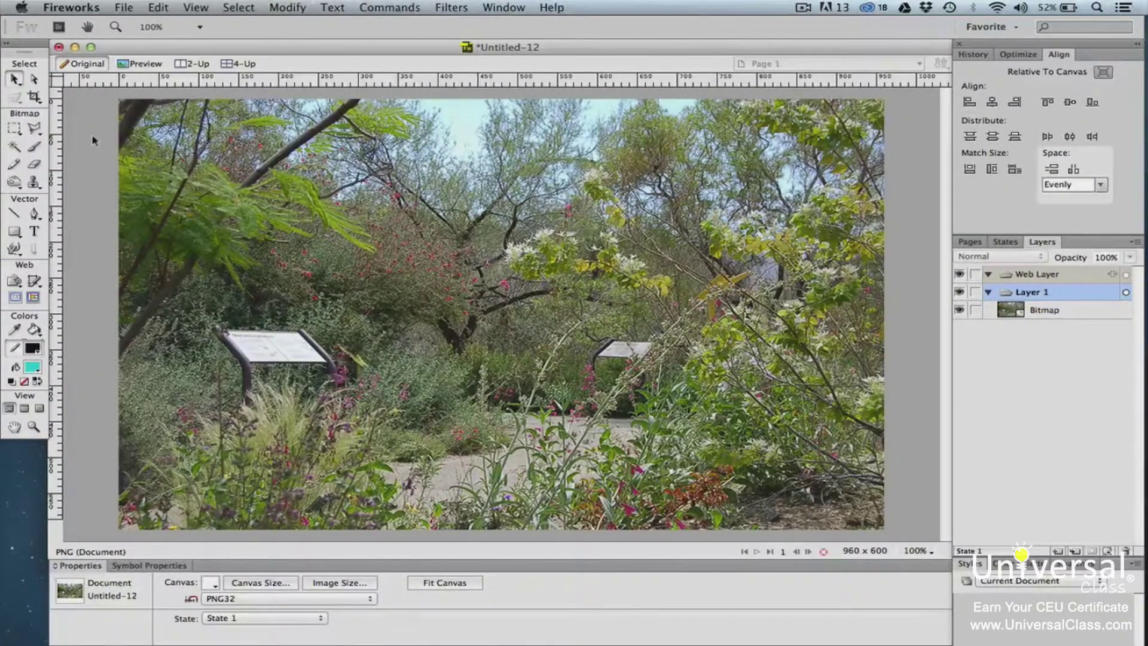
Show the Oval Marquee variant, then return to the Magic Wand at Tolerance 100
{"action": "left_click", "coordinate": [18, 130]}
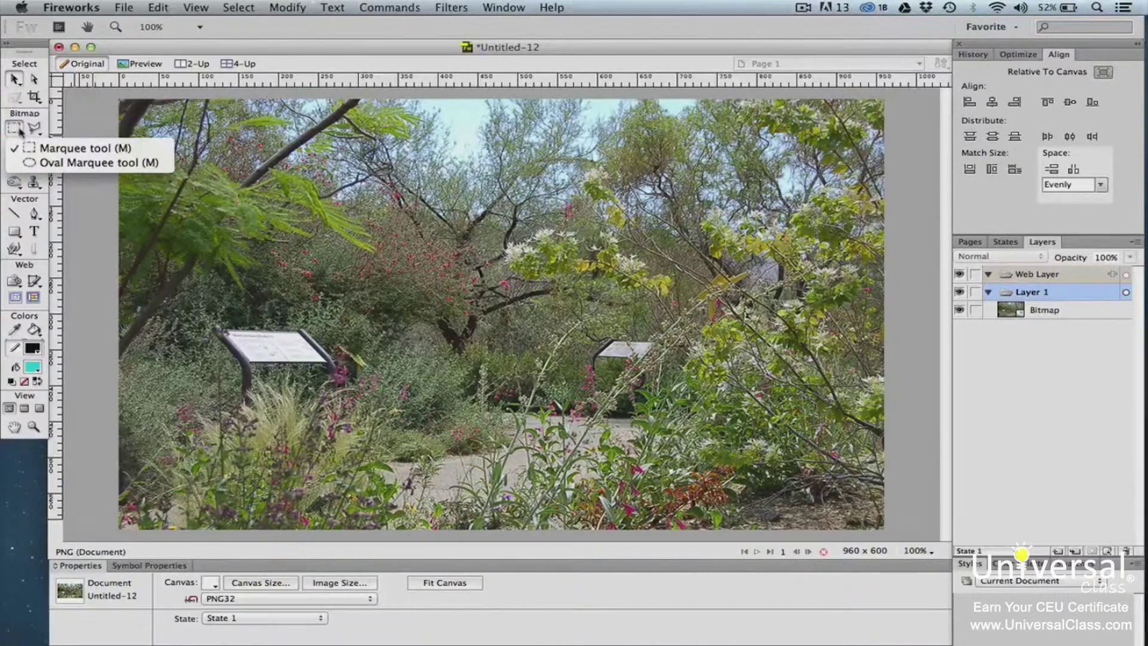
{"action": "left_click", "coordinate": [15, 146]}
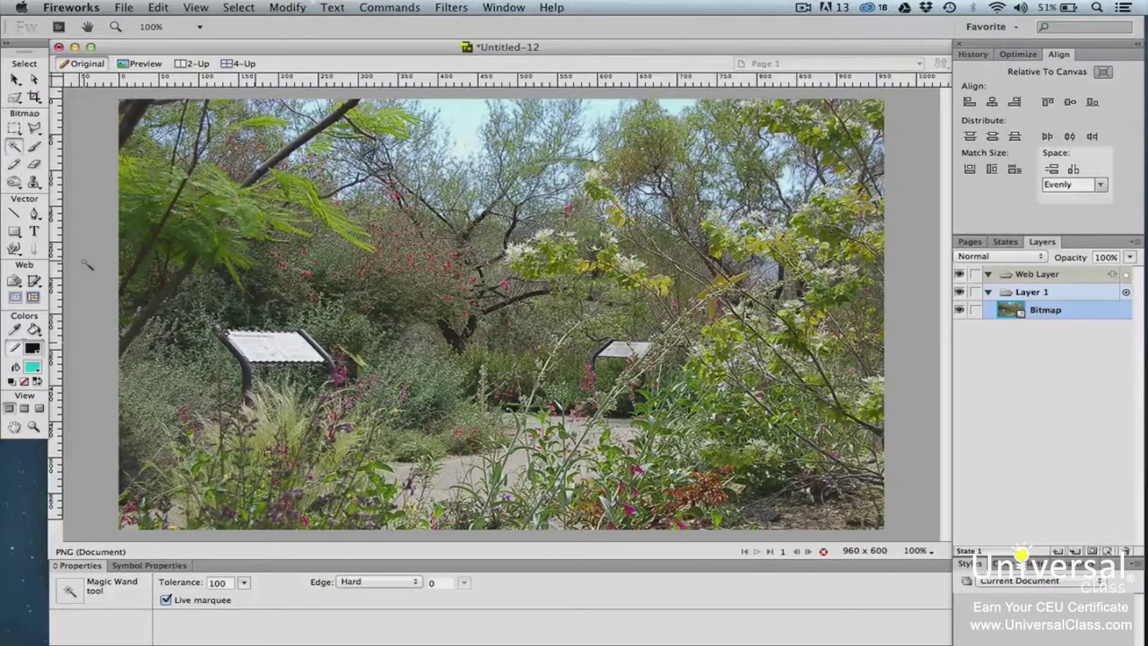
{"action": "left_click", "coordinate": [233, 8]}
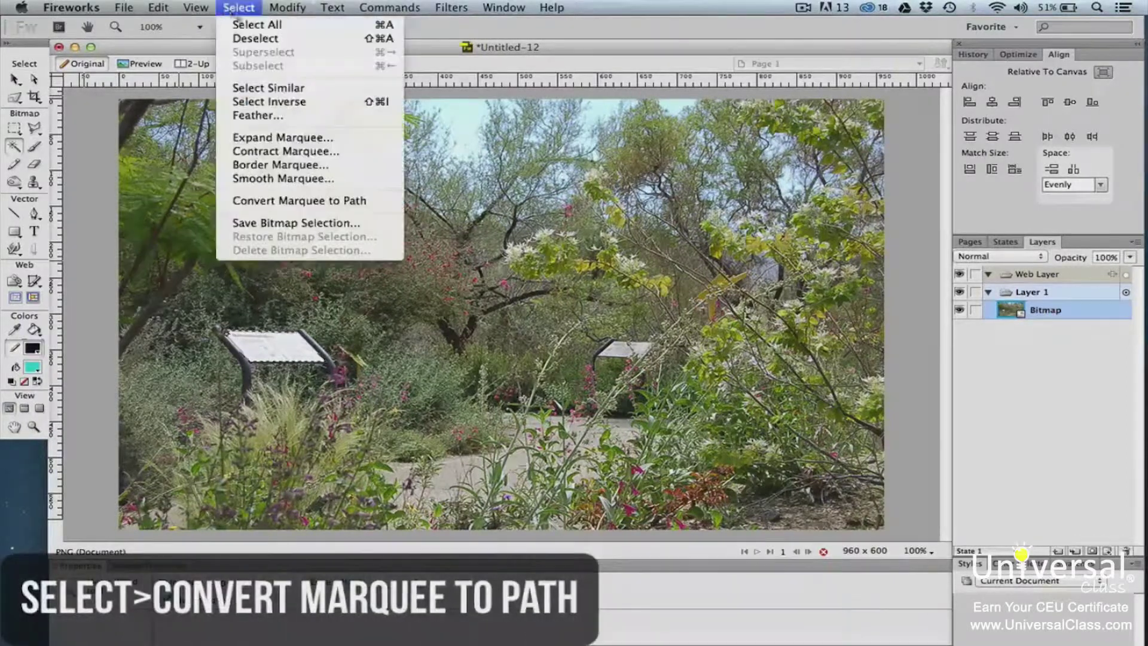
Convert the sign selection into a vector path and change its fill from teal to bright green
{"action": "left_click", "coordinate": [310, 201]}
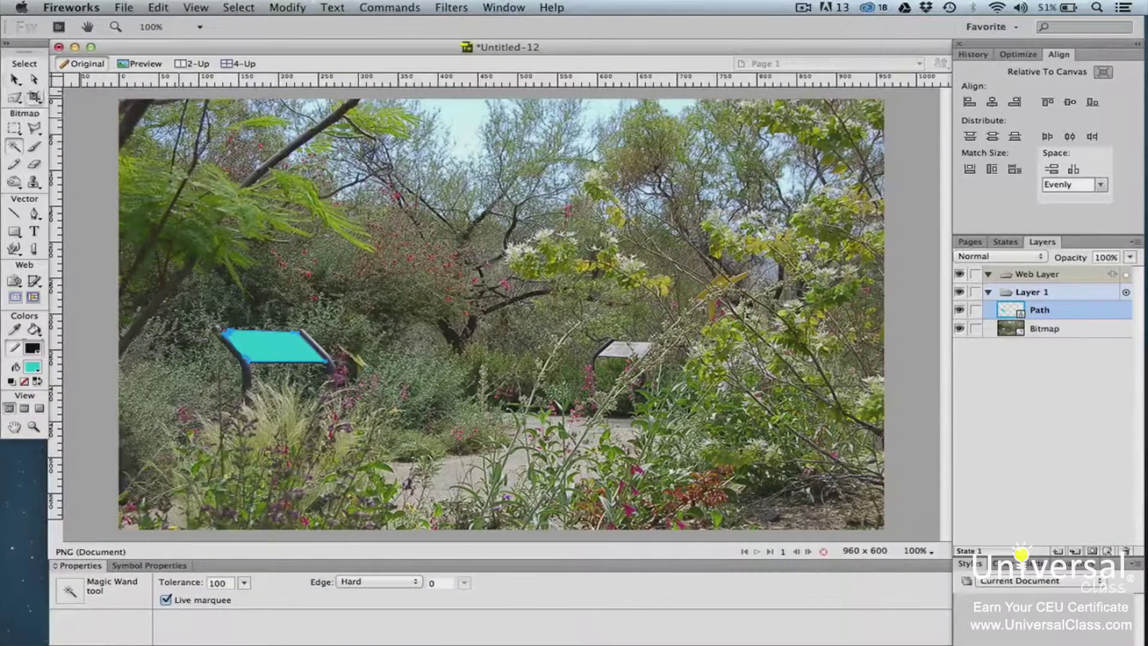
{"action": "left_click", "coordinate": [15, 78]}
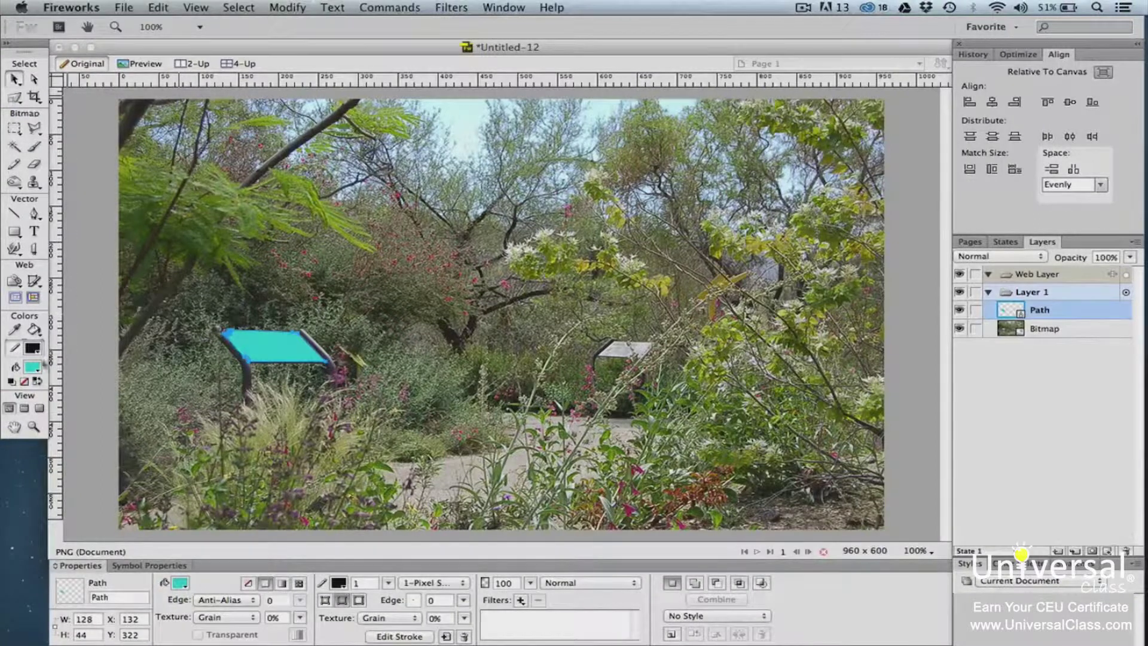
{"action": "left_click", "coordinate": [31, 368]}
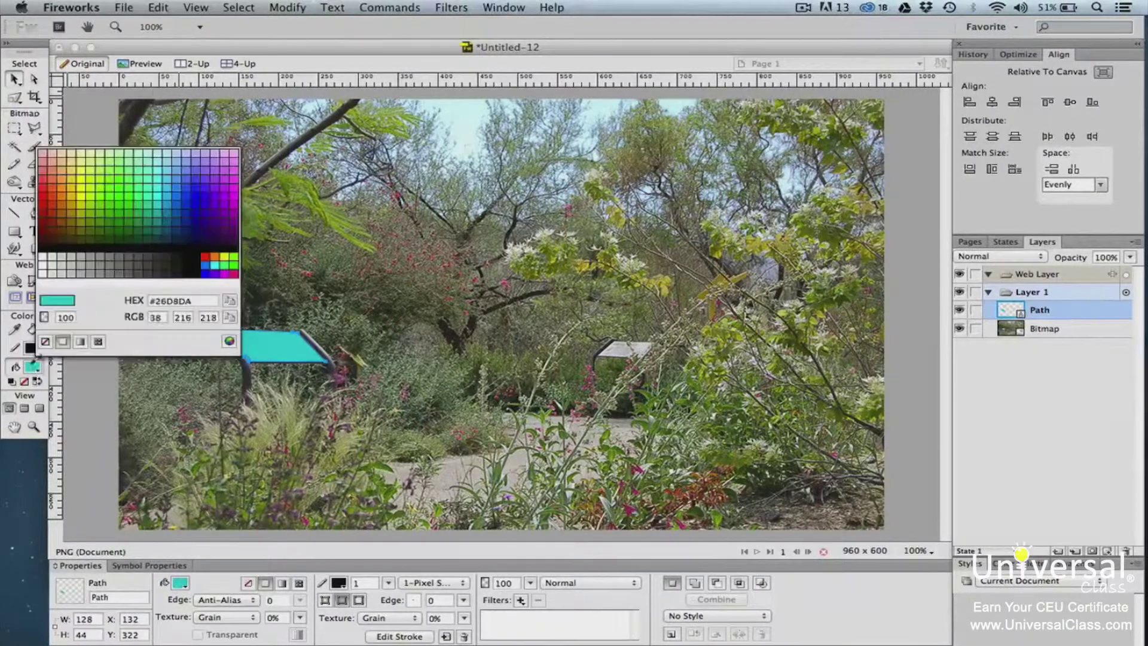
{"action": "left_click", "coordinate": [105, 197]}
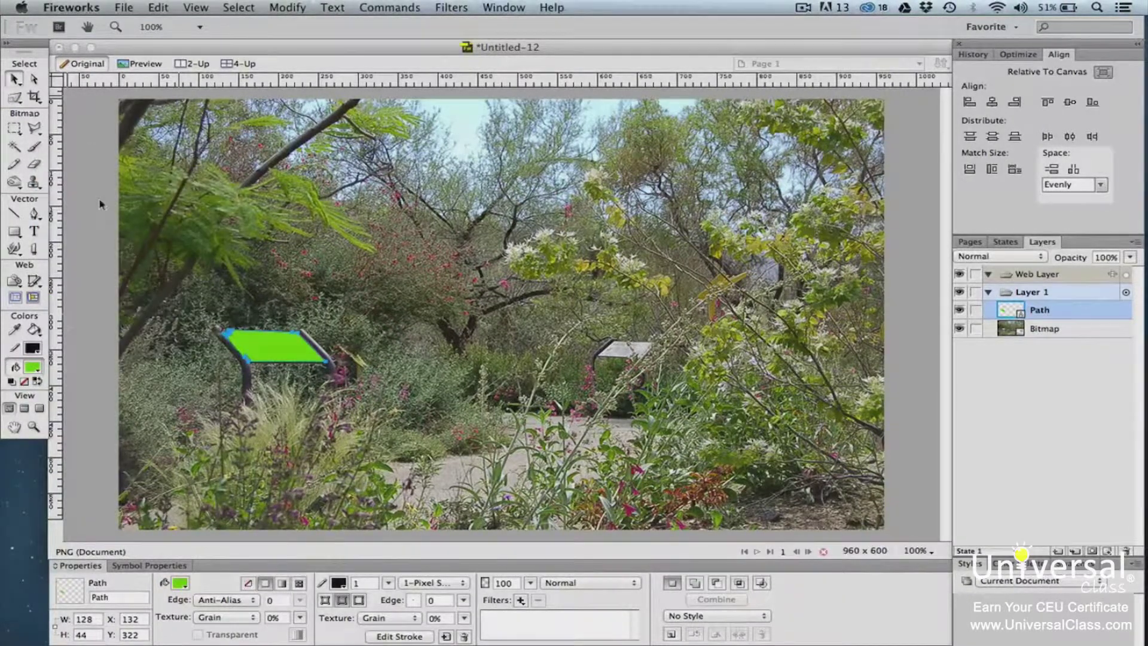